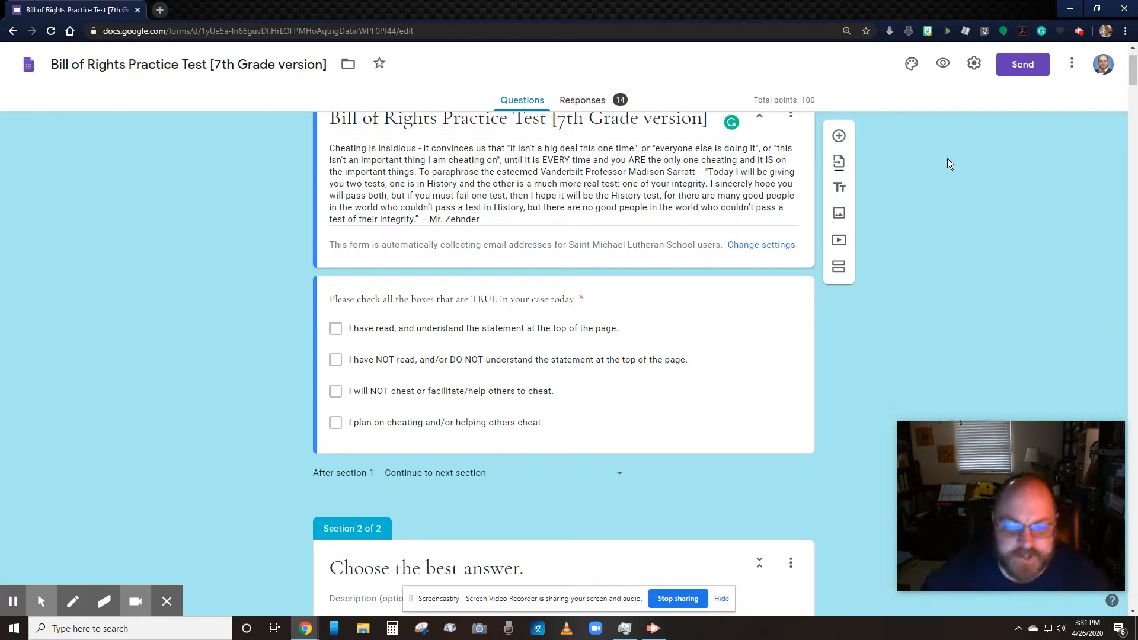
# Change the question about powers not specifically given to the federal government to the Dropdown type.
pyautogui.scroll(-3, 702, 168)
pyautogui.scroll(2, 702, 165)
pyautogui.scroll(-3, 702, 164)
pyautogui.scroll(-2, 702, 163)
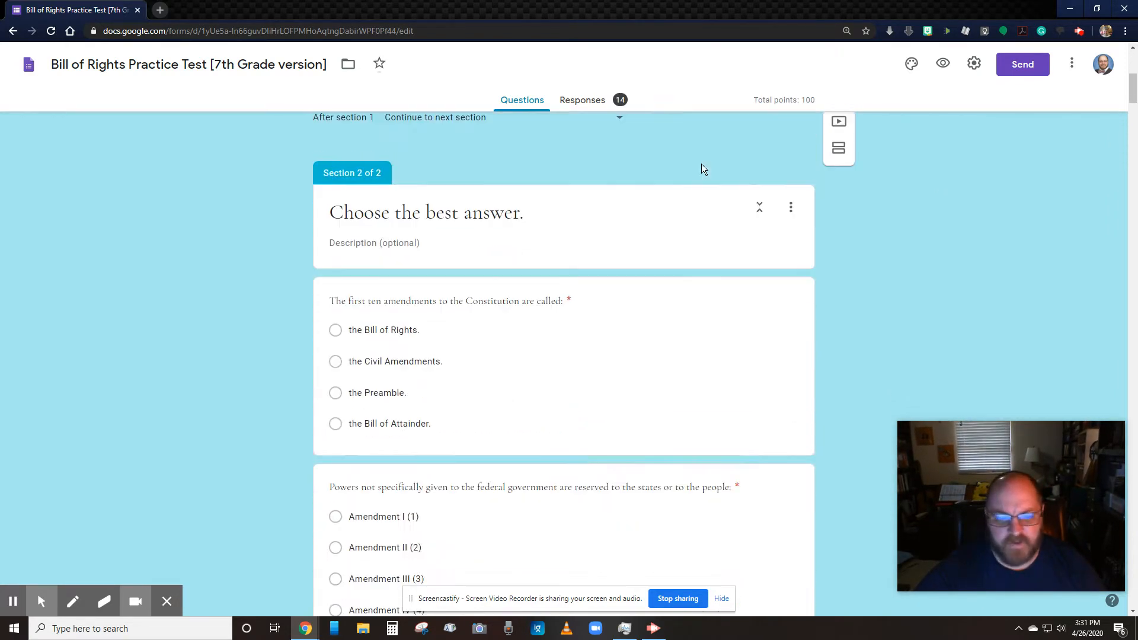
pyautogui.scroll(-6, 513, 378)
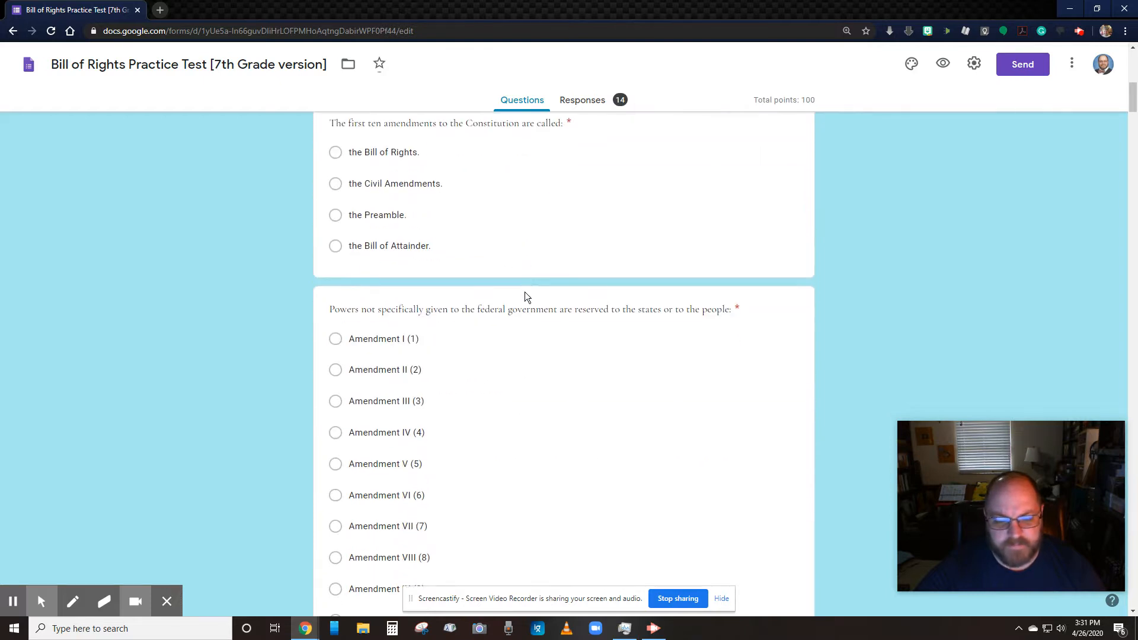
pyautogui.scroll(1, 520, 493)
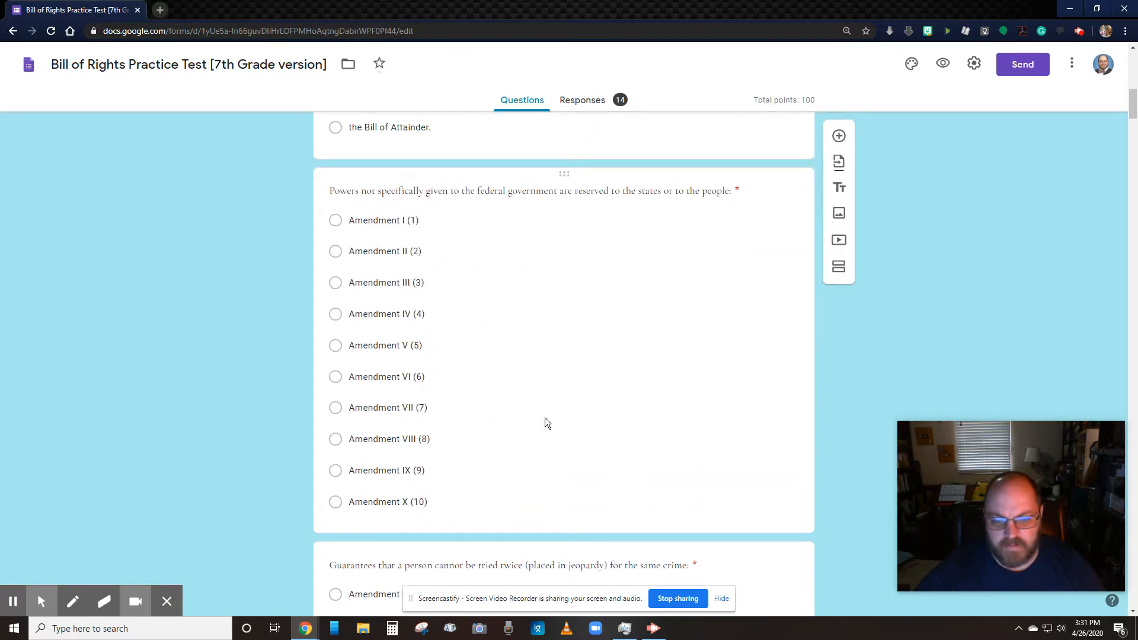
pyautogui.click(542, 192)
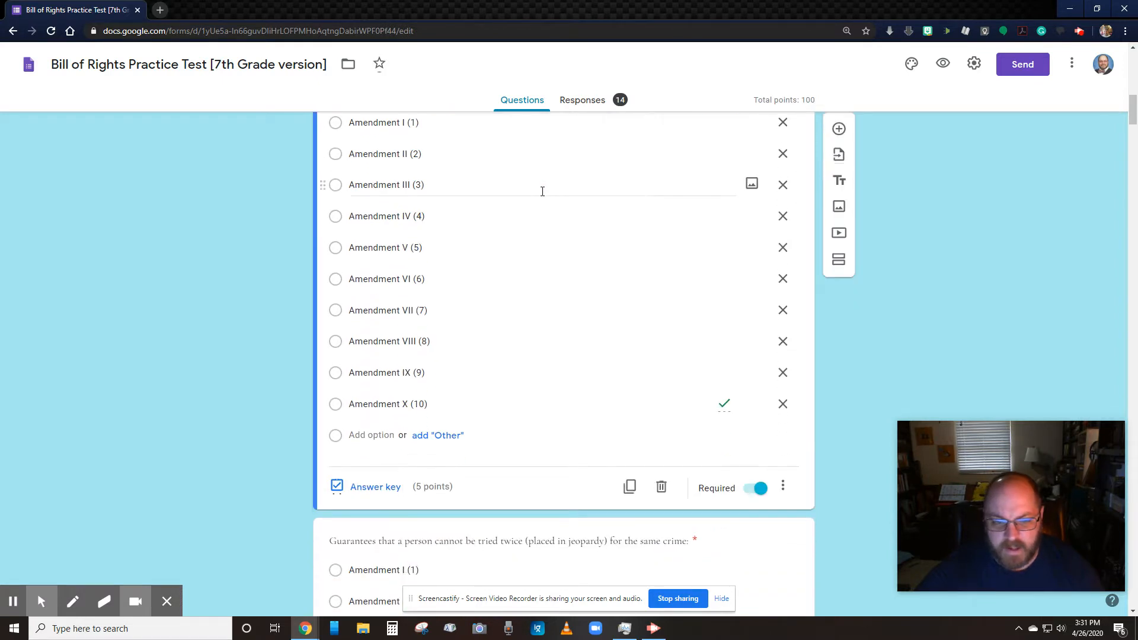
pyautogui.scroll(1, 543, 191)
pyautogui.click(695, 145)
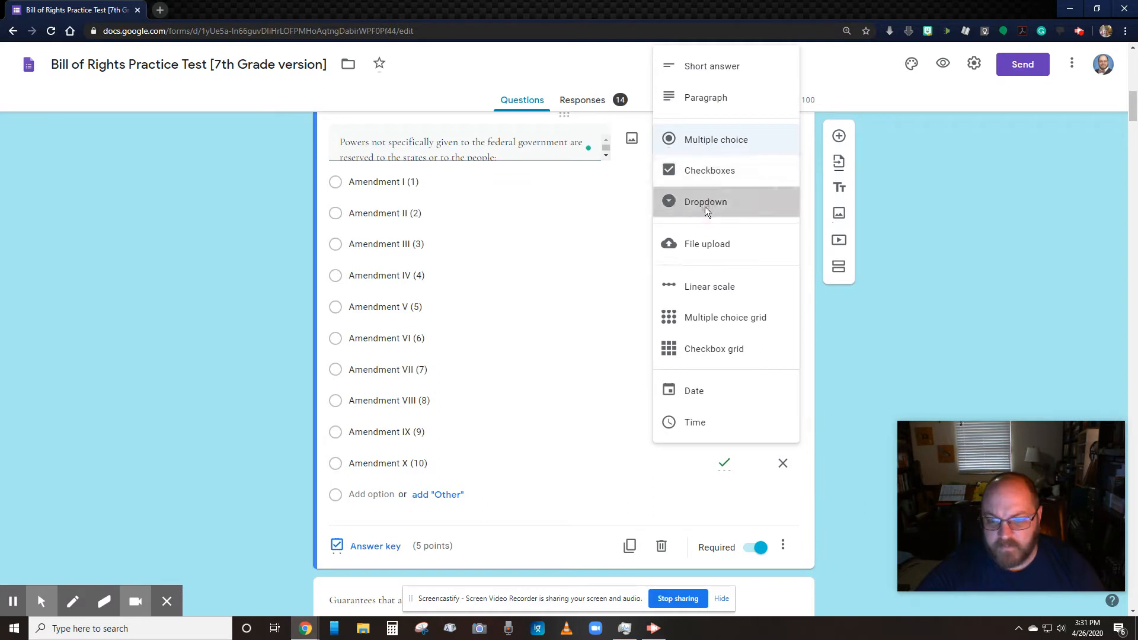
pyautogui.click(706, 202)
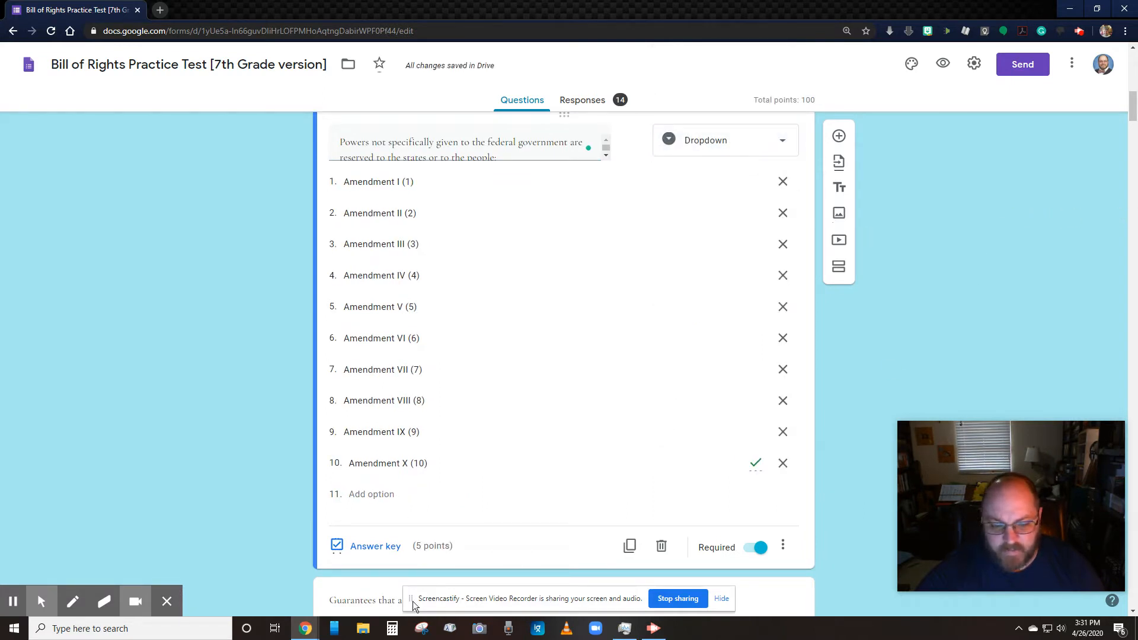
# In this question's answer key, mark Amendment V (5) as an additional correct answer, unmark it, and close the key.
pyautogui.click(375, 546)
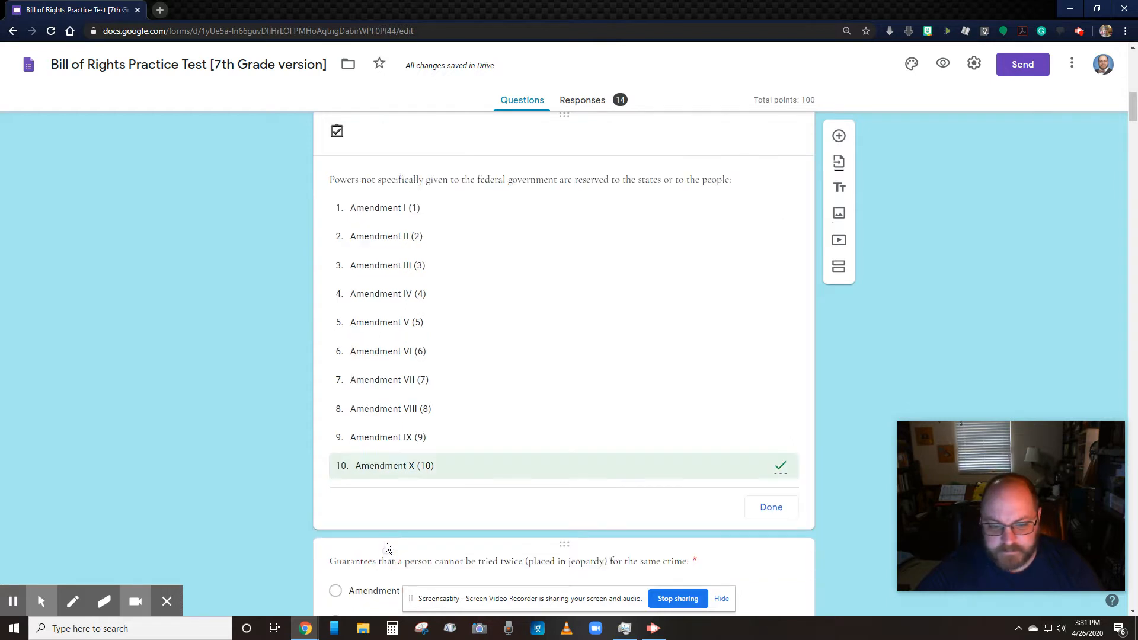
pyautogui.click(404, 340)
pyautogui.click(404, 341)
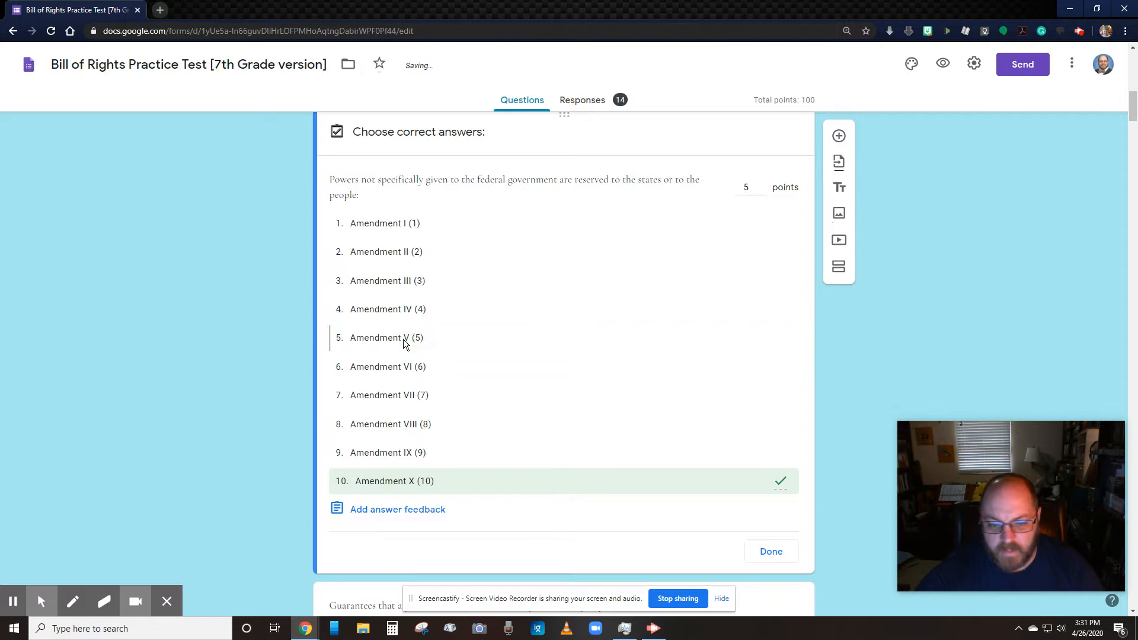
pyautogui.click(404, 340)
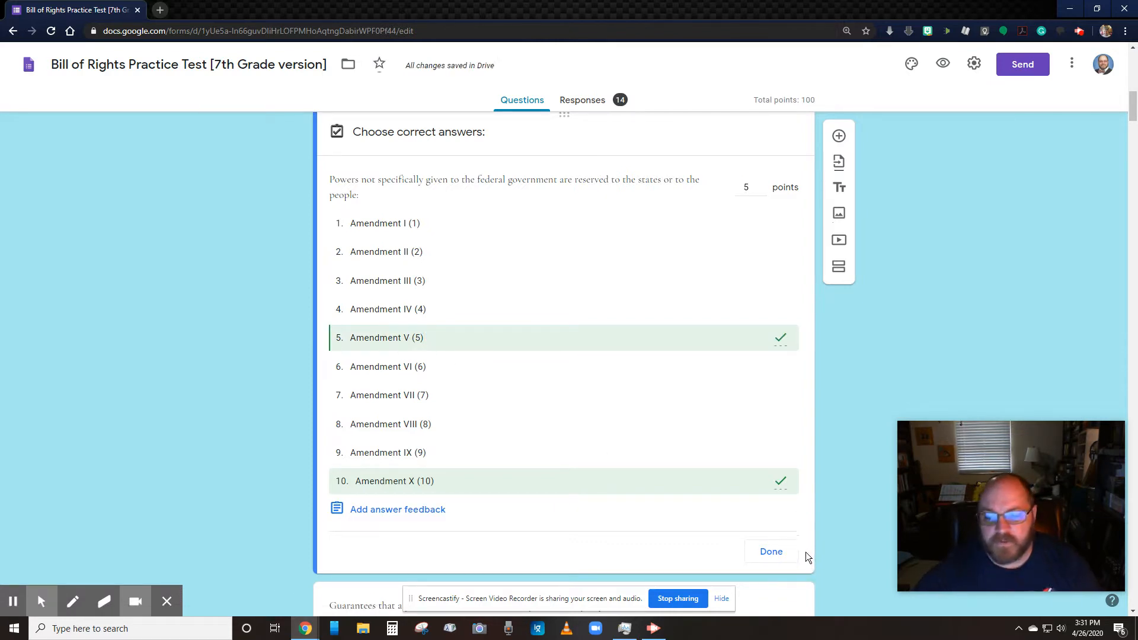
pyautogui.click(481, 342)
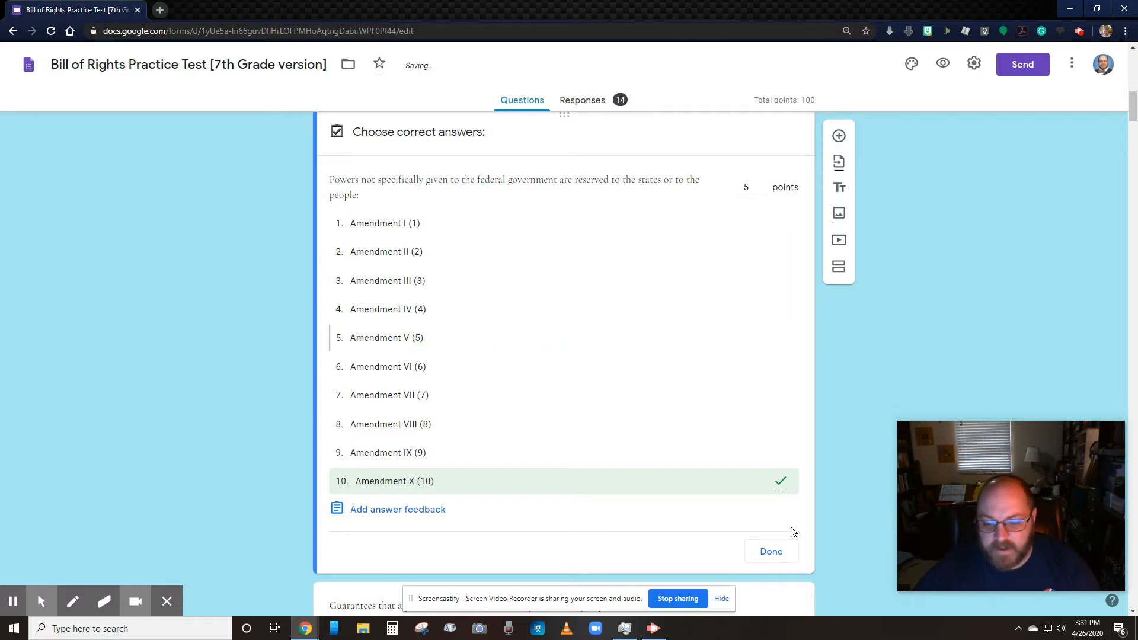
pyautogui.click(783, 558)
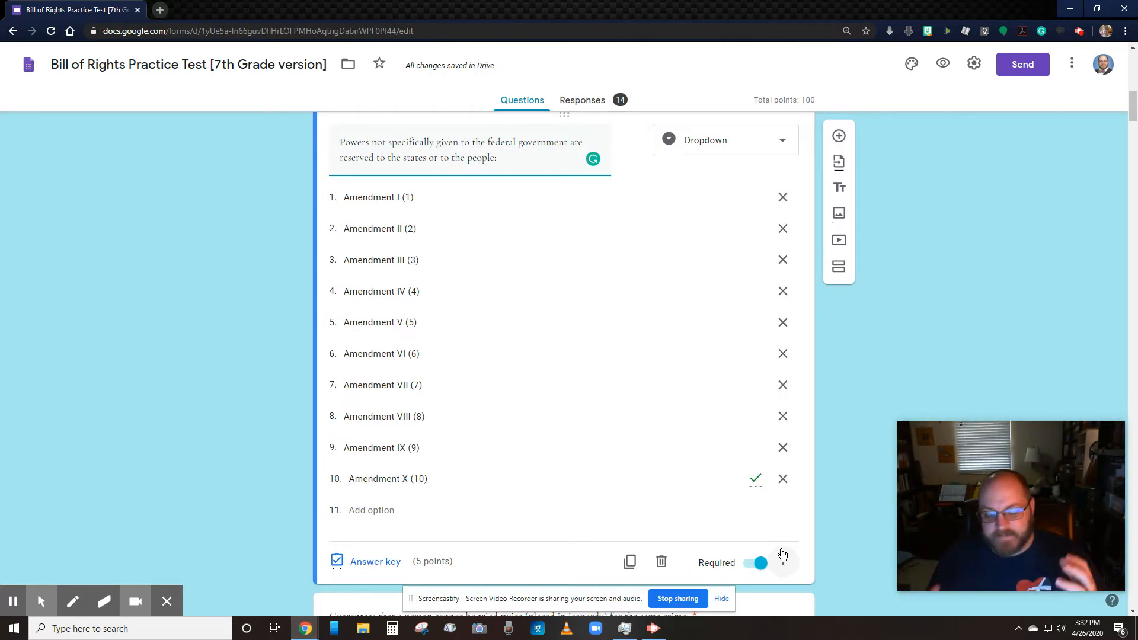
# Return the question about powers reserved to the states or the people to the Multiple choice type.
pyautogui.scroll(2, 585, 300)
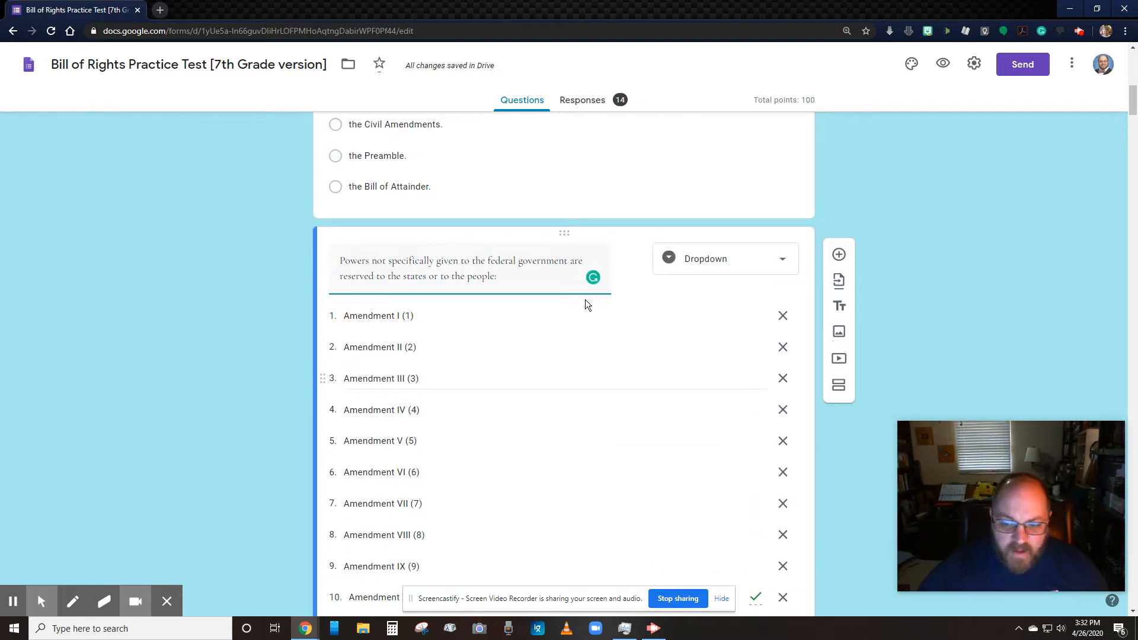
pyautogui.scroll(3, 585, 300)
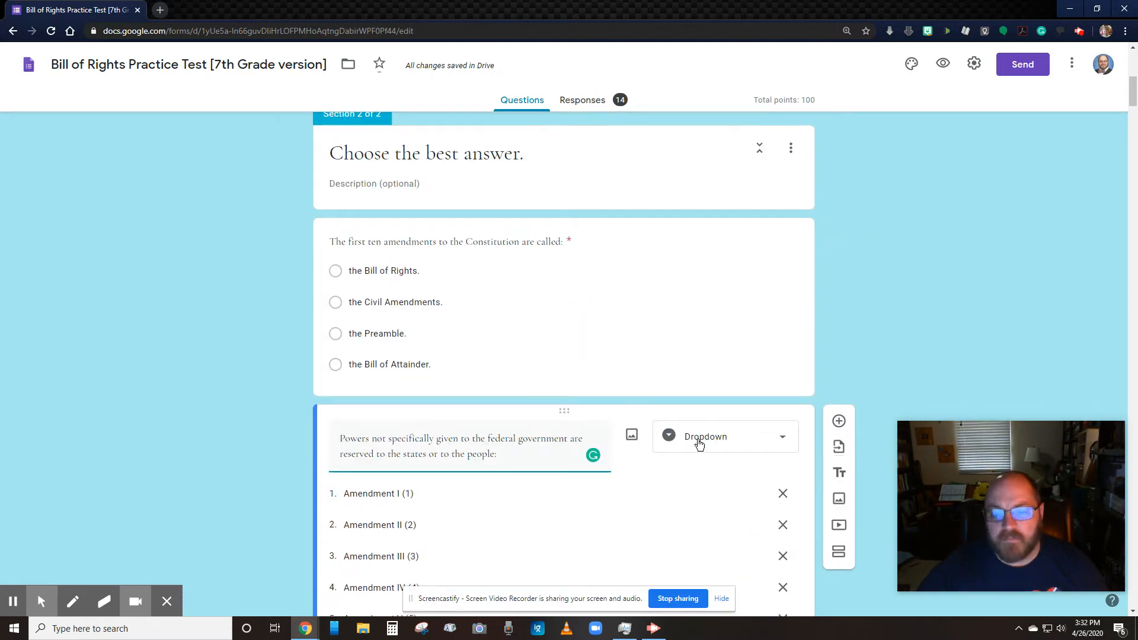
pyautogui.click(700, 443)
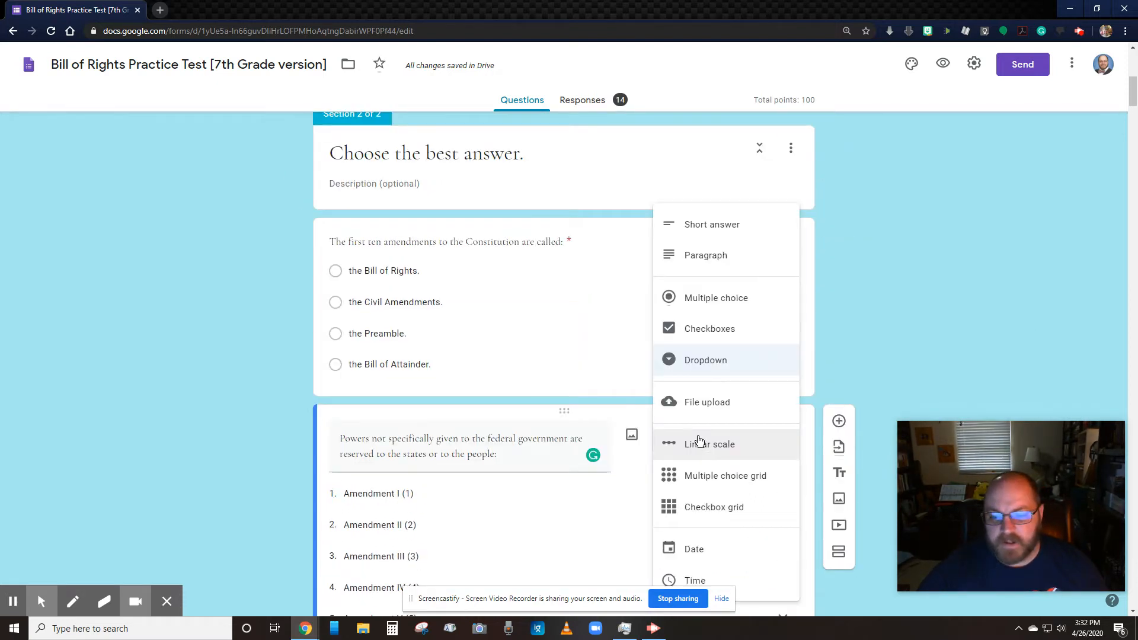
pyautogui.click(719, 302)
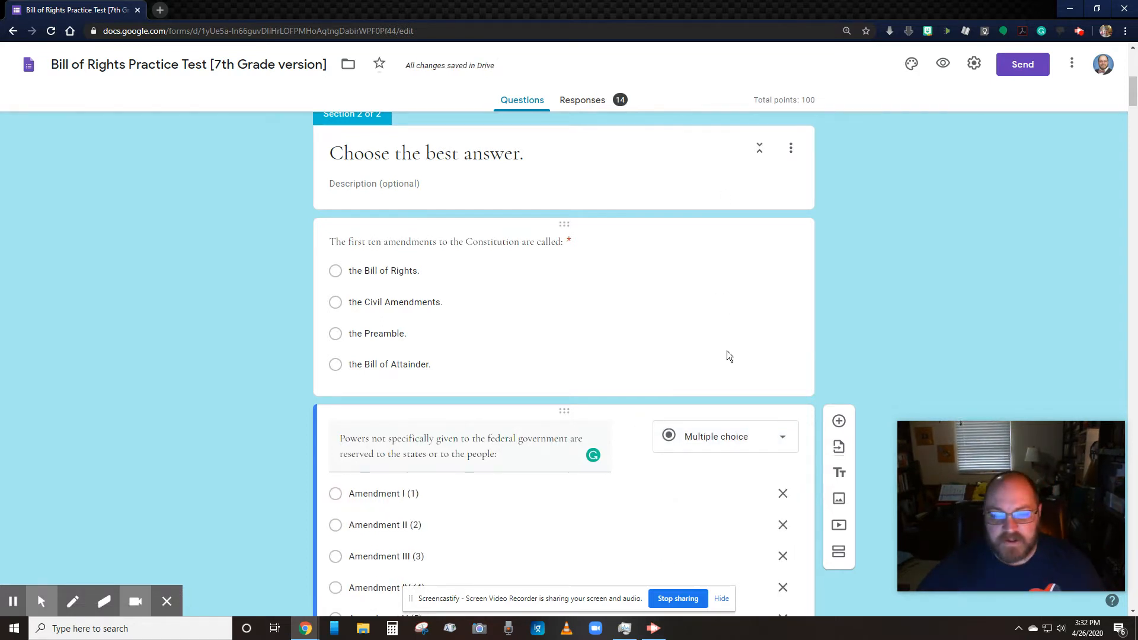
# Turn on response validation for the checkbox question "Please check all the boxes that are TRUE in your case today.".
pyautogui.scroll(6, 717, 345)
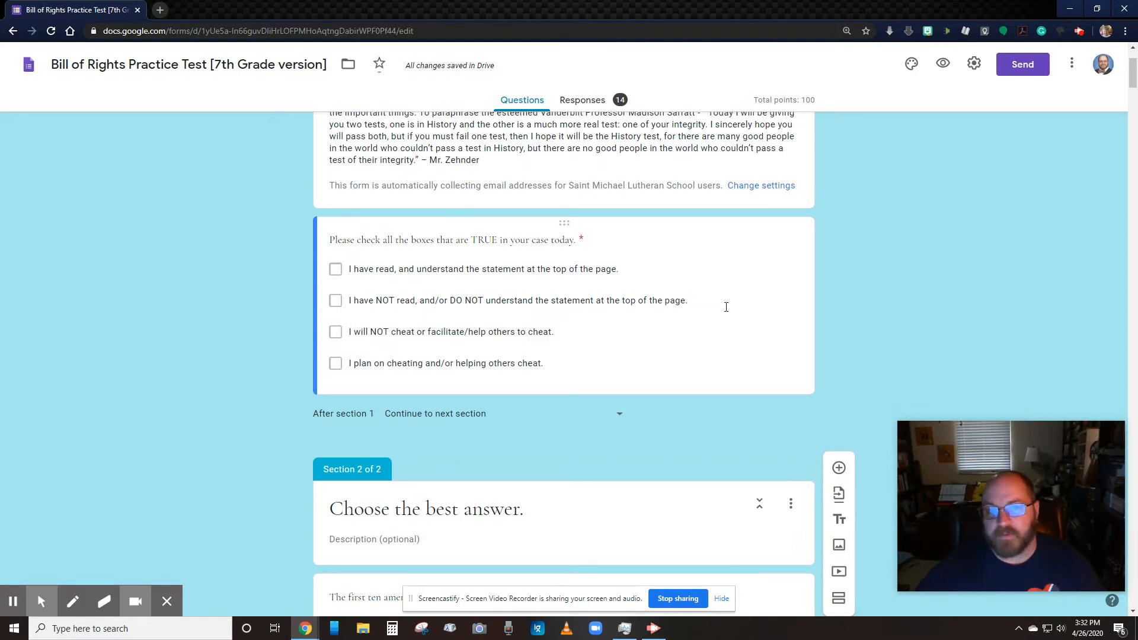
pyautogui.click(533, 250)
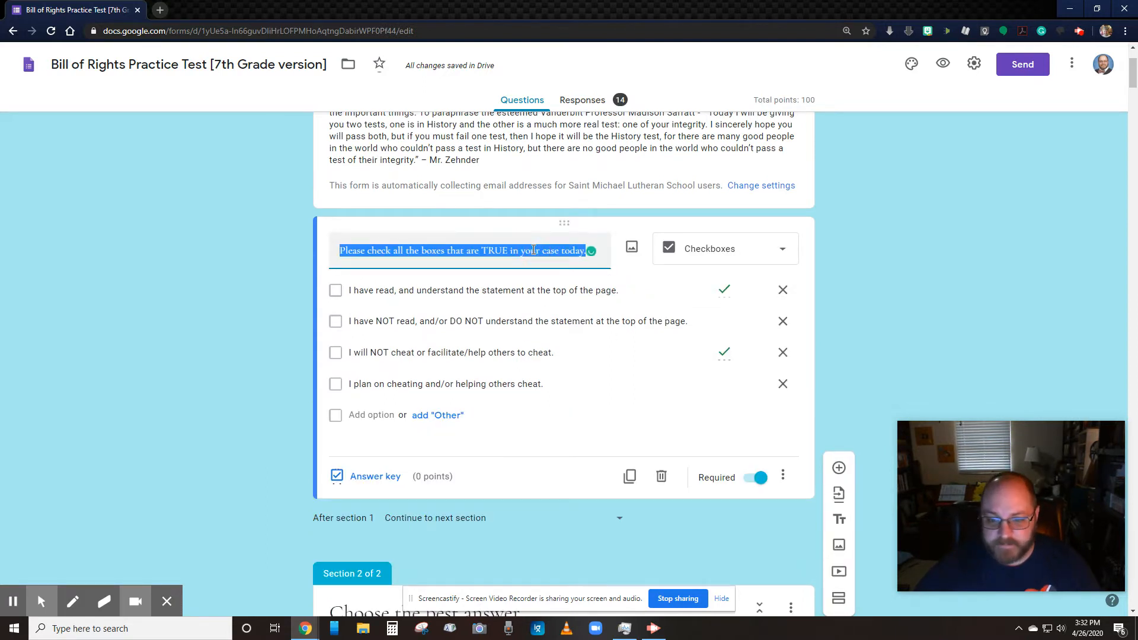
pyautogui.click(805, 247)
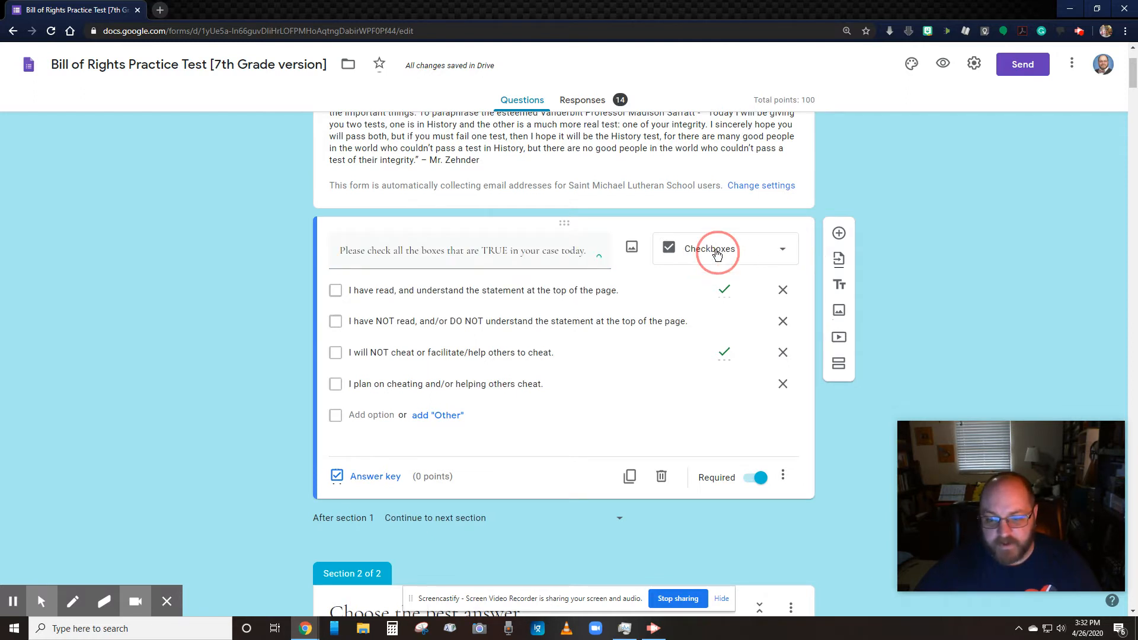
pyautogui.click(807, 247)
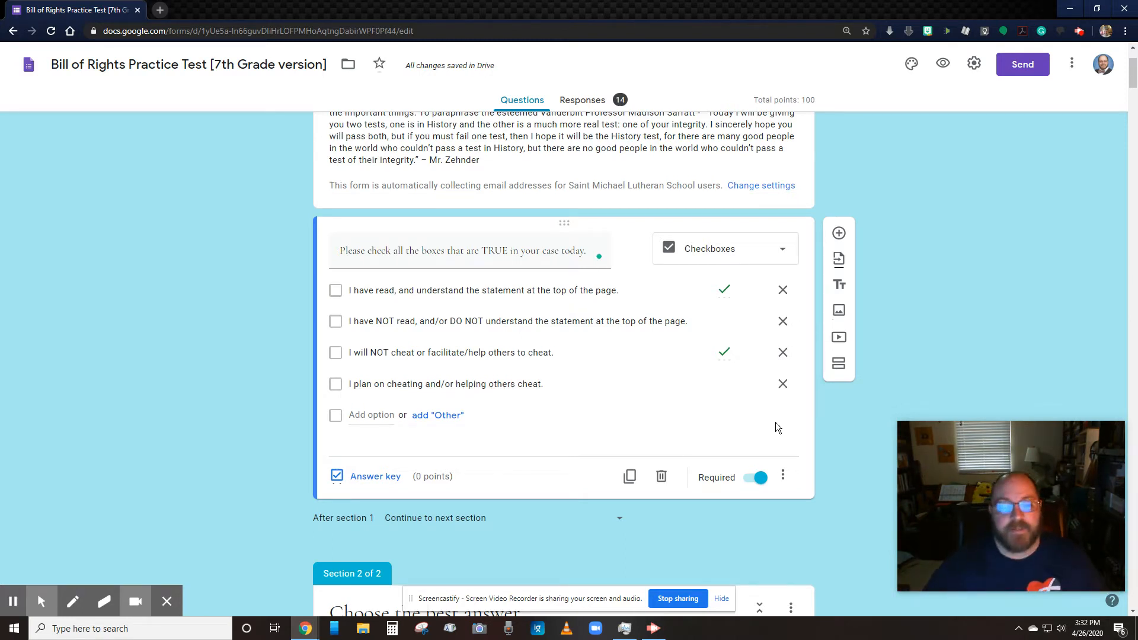
pyautogui.scroll(-1, 782, 409)
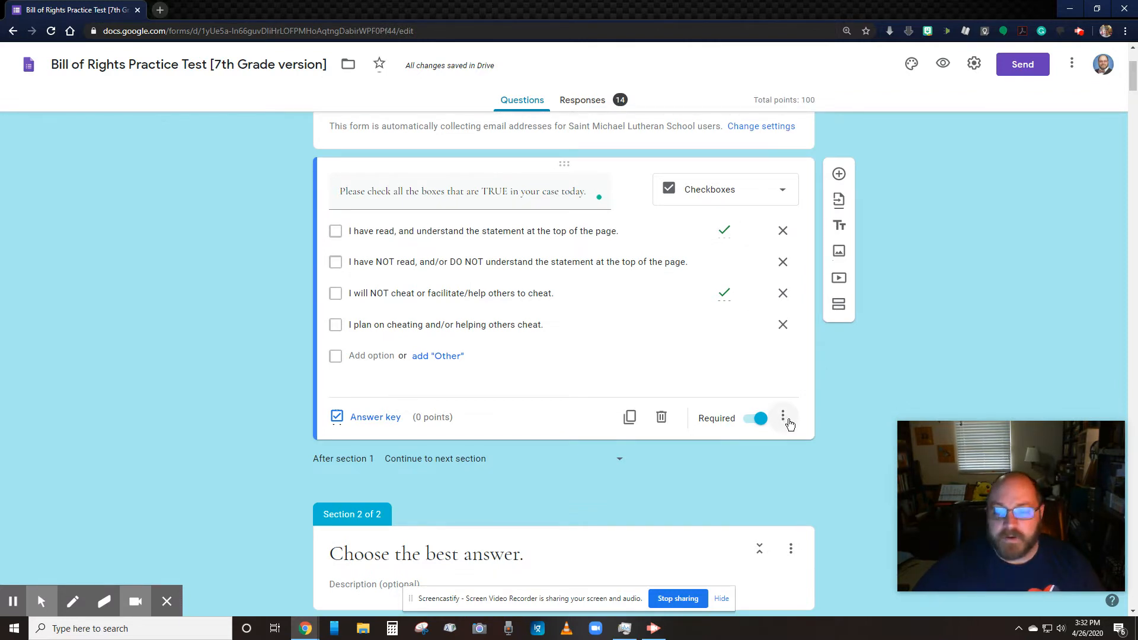
pyautogui.click(783, 418)
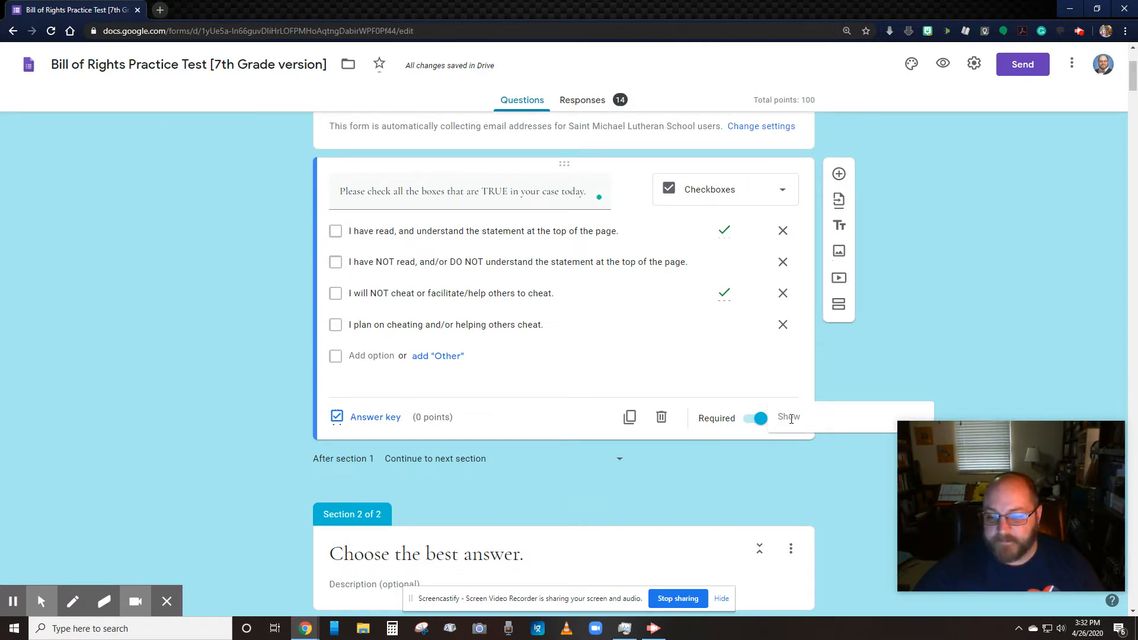
pyautogui.scroll(-2, 907, 368)
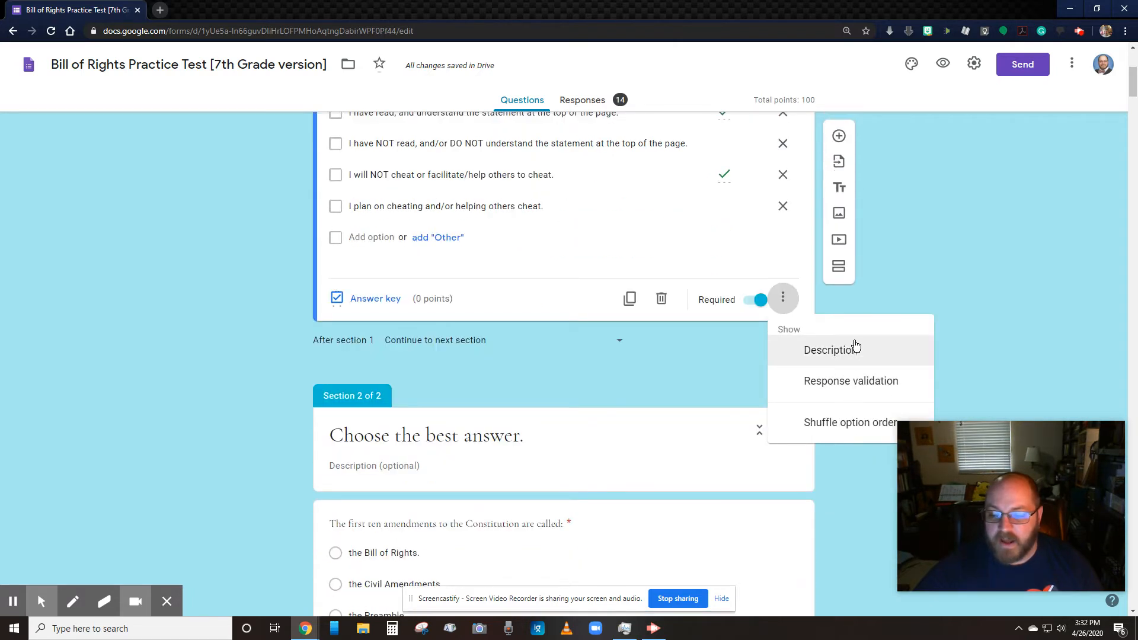
pyautogui.moveTo(893, 392); pyautogui.dragTo(851, 385)
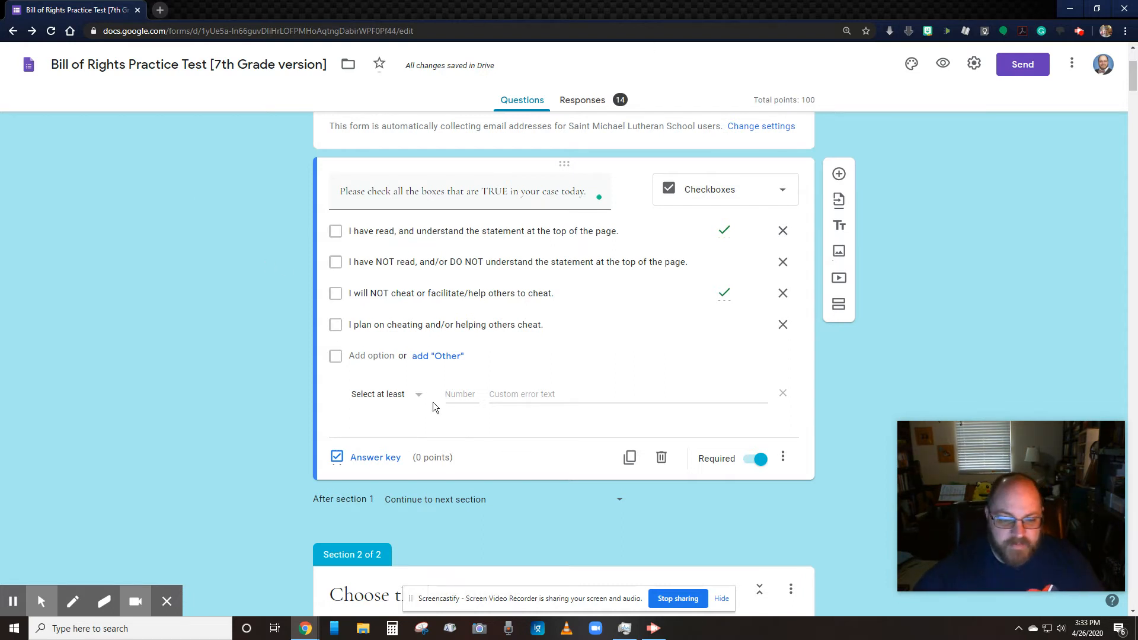
# Set the checkbox question's validation rule to Select exactly 3, leaving the custom error text empty.
pyautogui.click(403, 397)
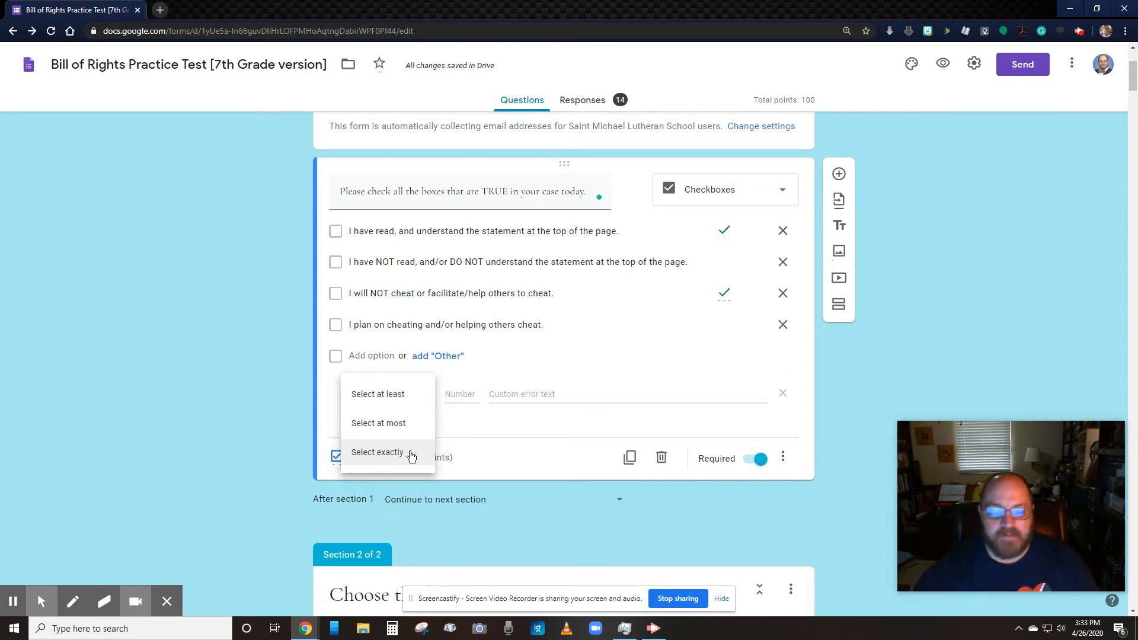
pyautogui.click(392, 455)
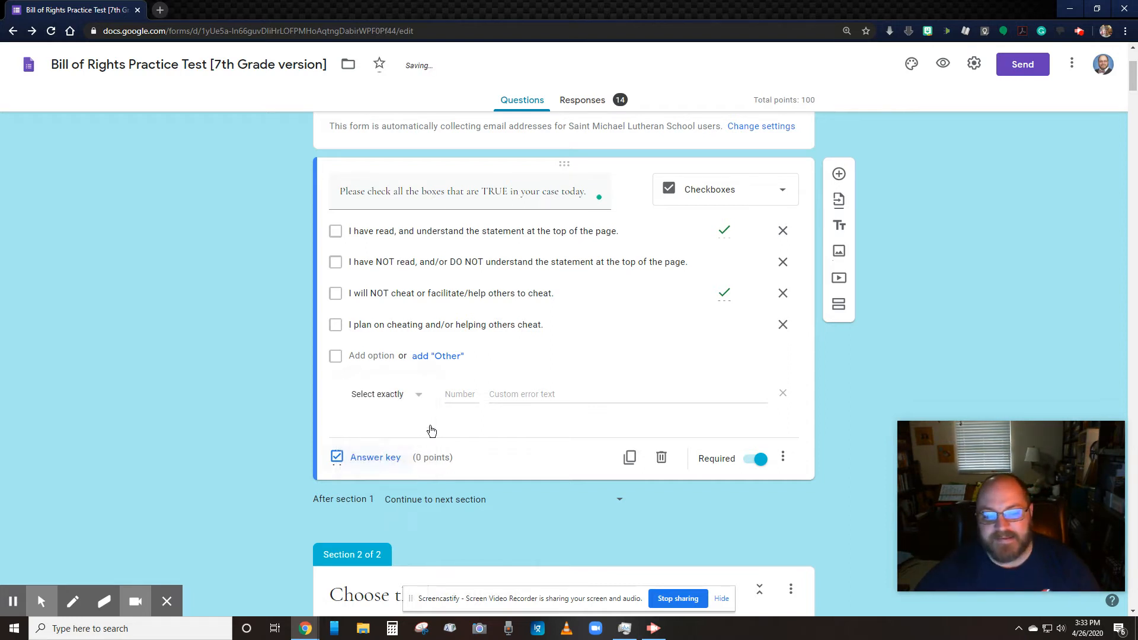
pyautogui.click(466, 396)
pyautogui.write('3')
pyautogui.click(534, 395)
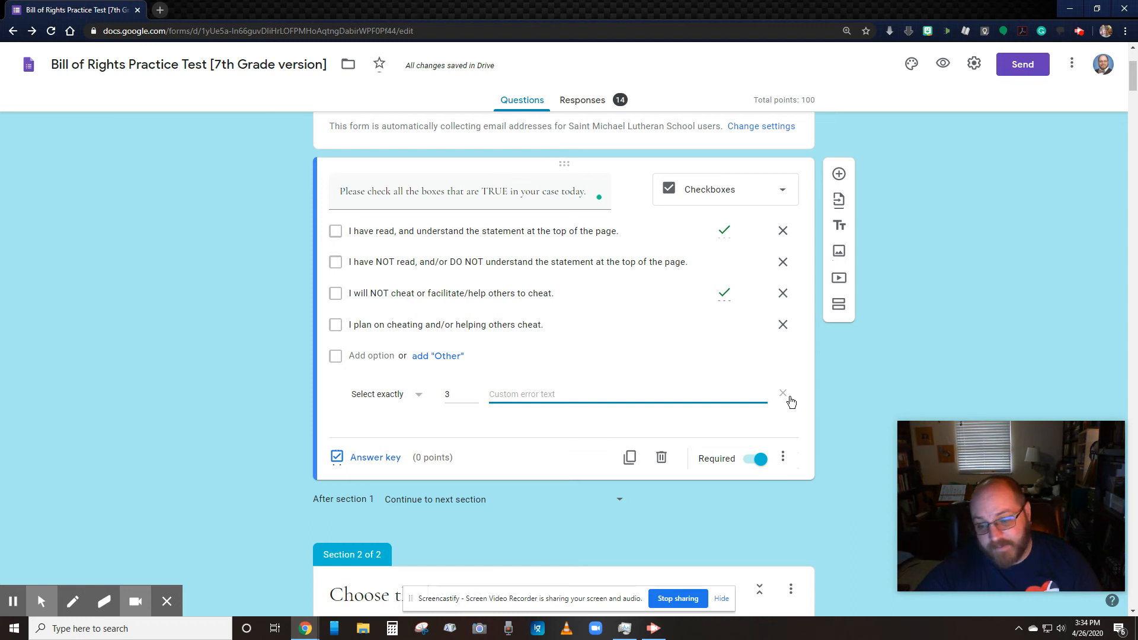
pyautogui.click(699, 511)
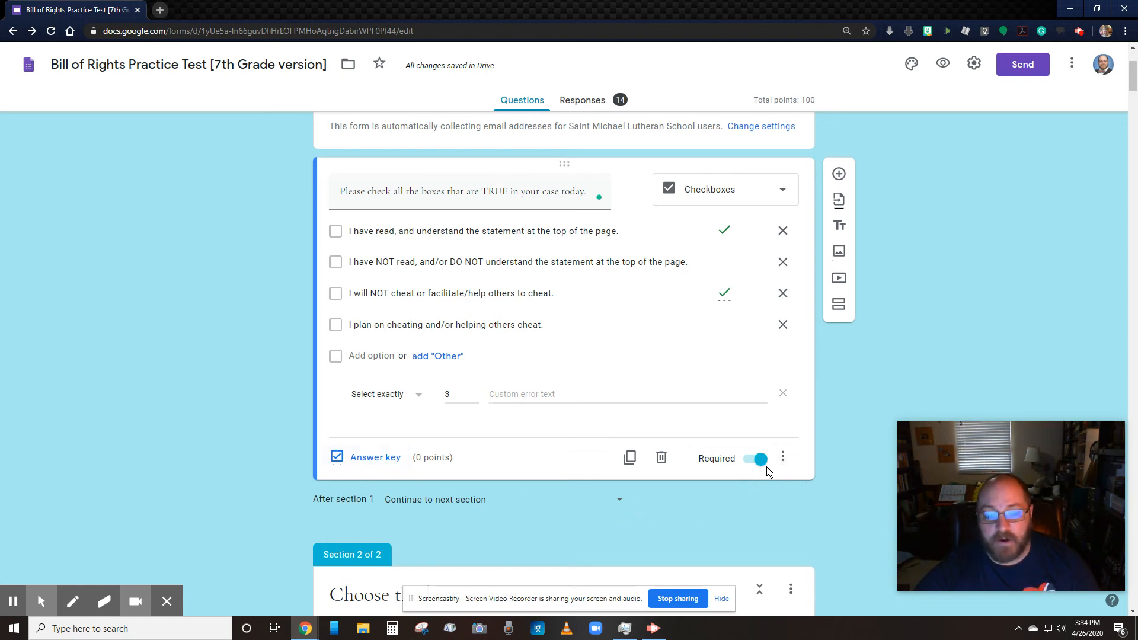
# Remove response validation from the checkbox question and turn on Shuffle option order for it.
pyautogui.click(783, 460)
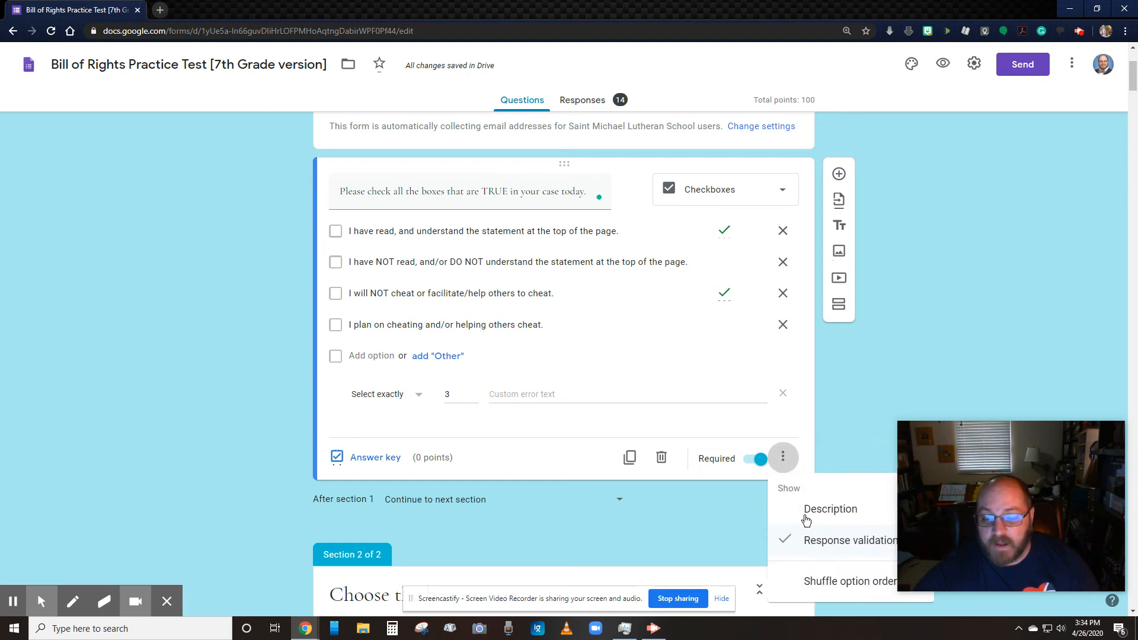
pyautogui.click(799, 537)
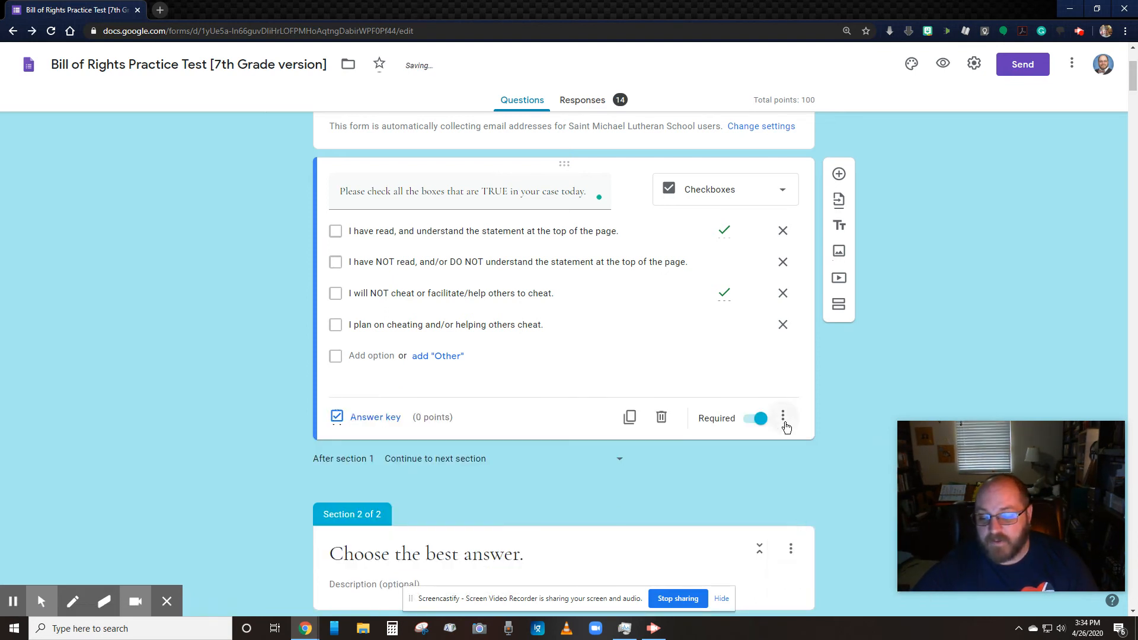
pyautogui.click(784, 422)
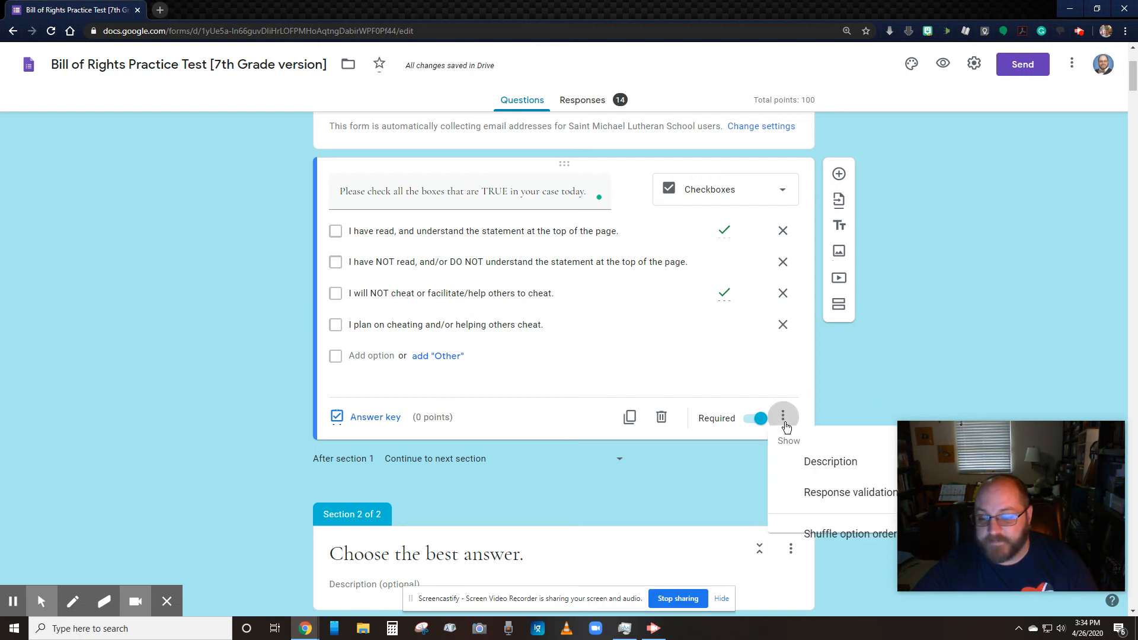
pyautogui.click(846, 542)
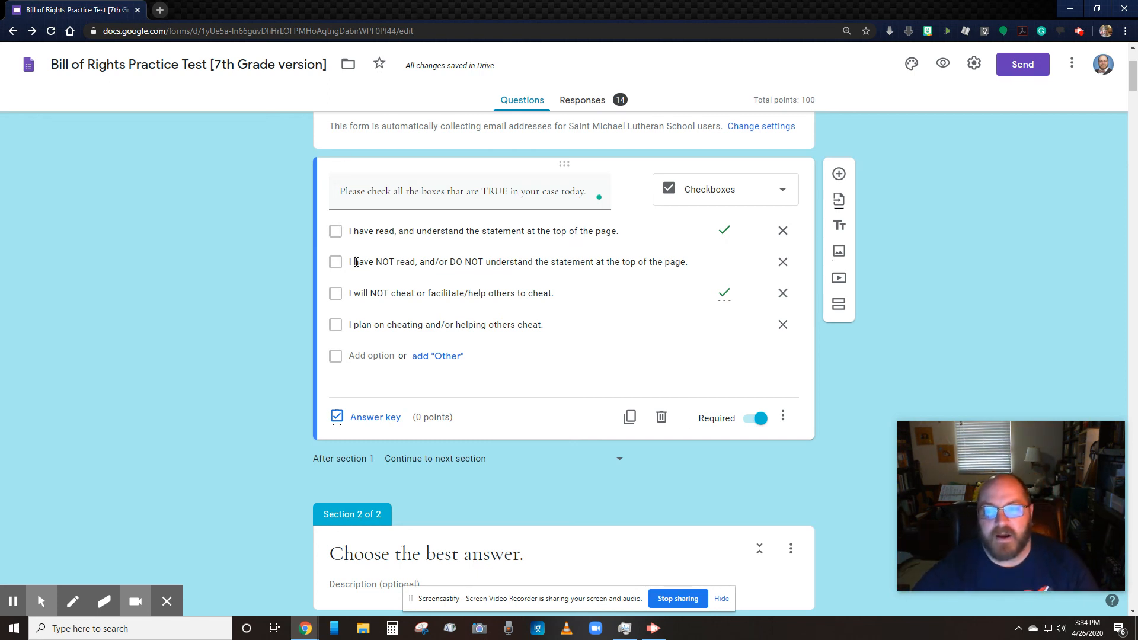
pyautogui.moveTo(1015, 555)
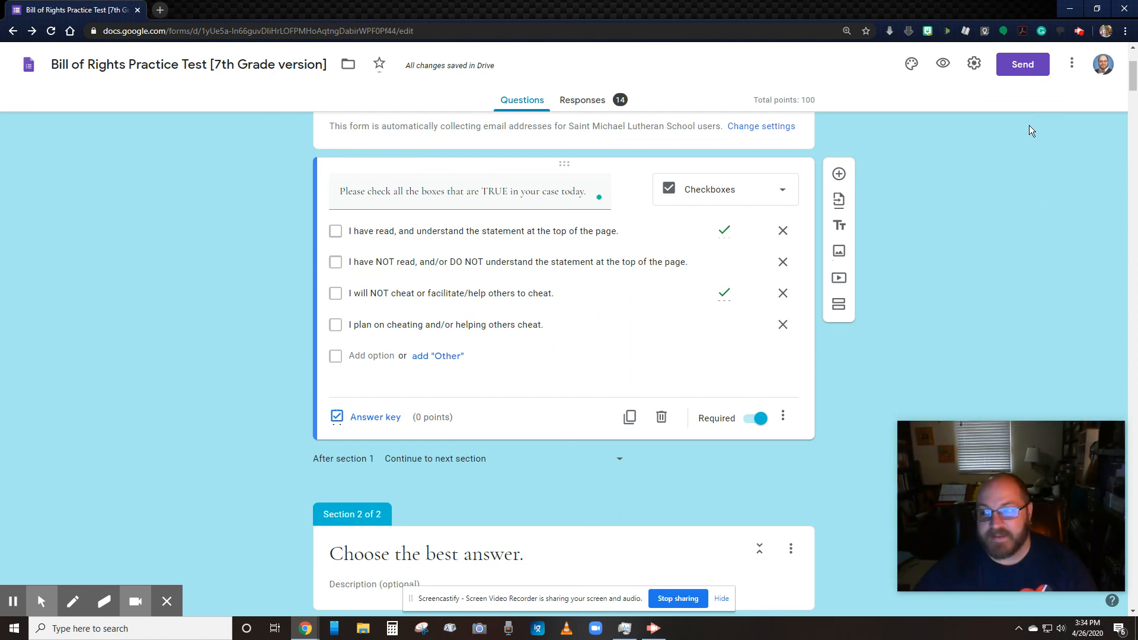
pyautogui.click(1080, 33)
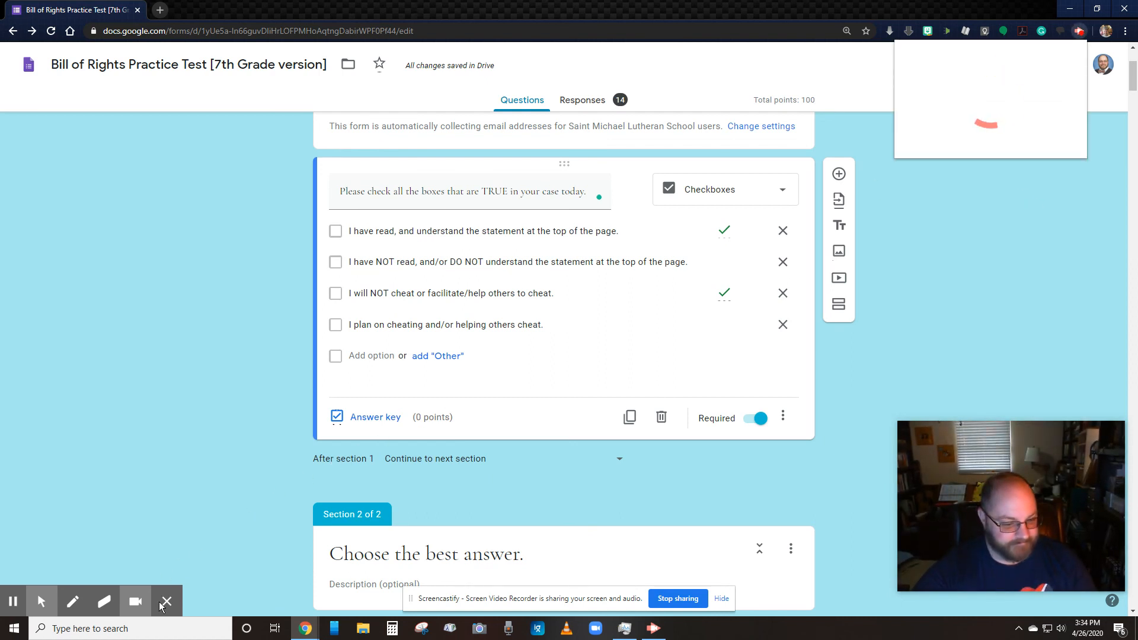
pyautogui.click(15, 604)
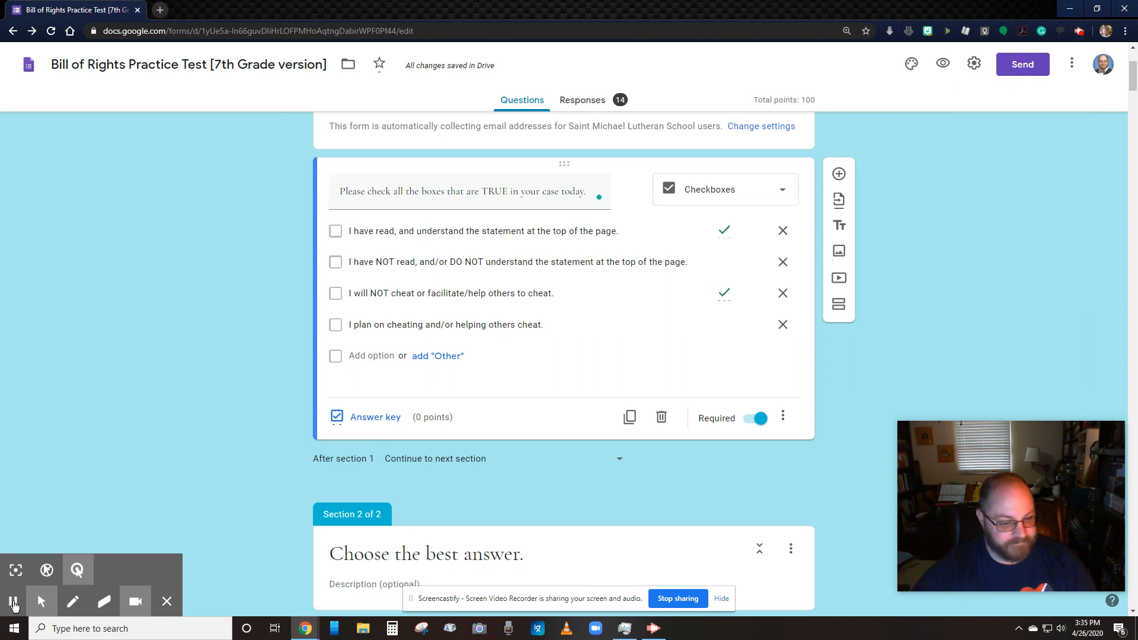